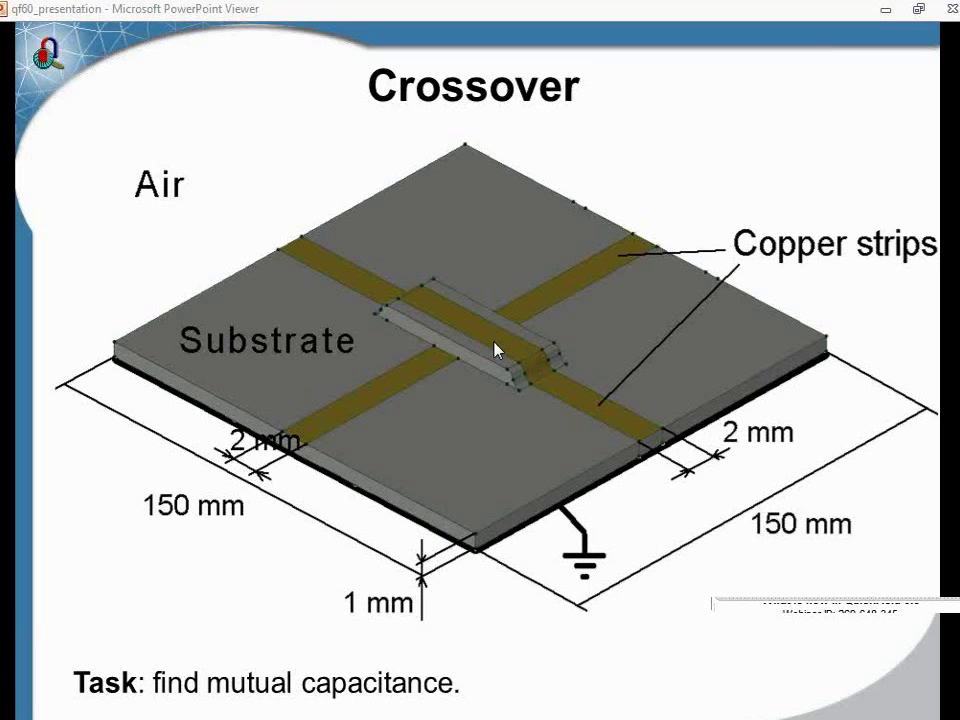
Switch to QuickField and open the geometry model of the microstrip_crossover.pbm problem.
key(alt+Tab)
key(alt+Tab)
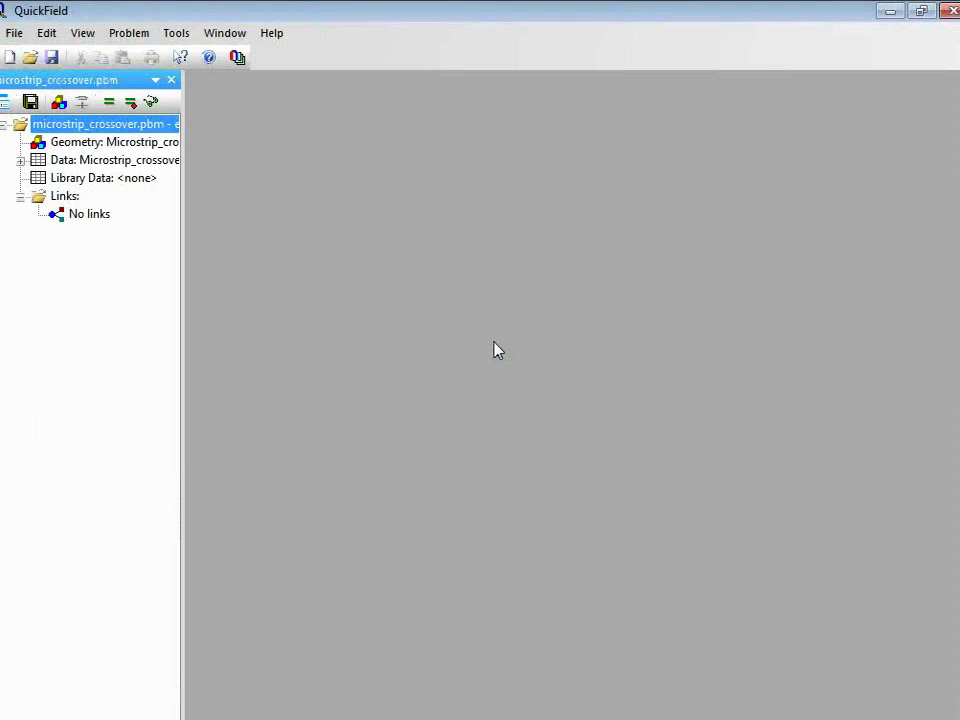
double_click(120, 148)
Review the problem properties of microstrip_crossover.pbm, including problem type, model class and length units.
right_click(122, 150)
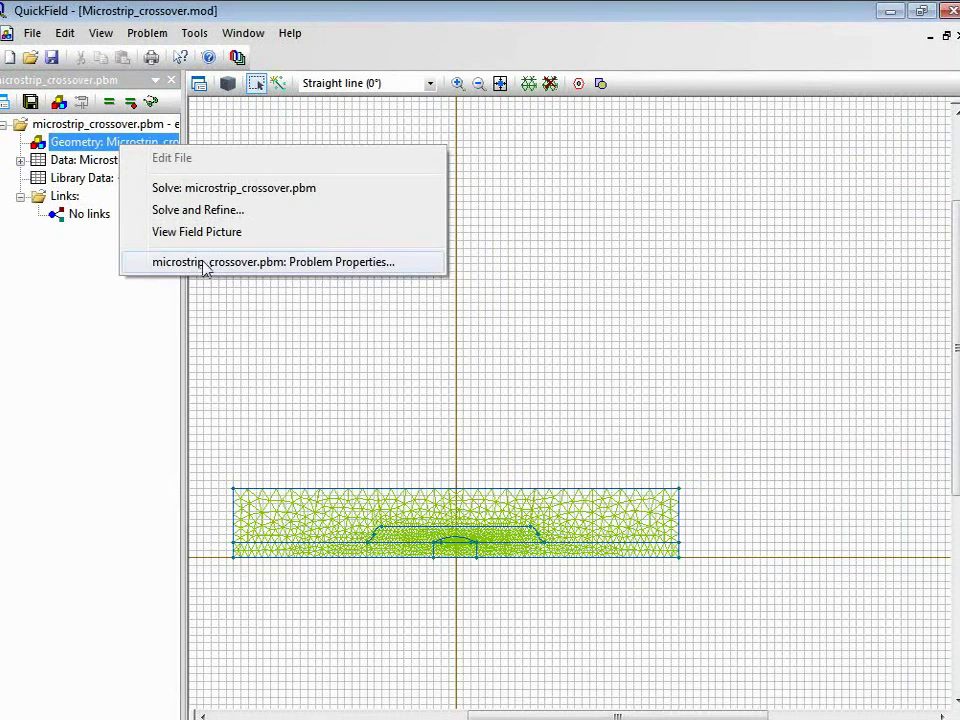
click(204, 263)
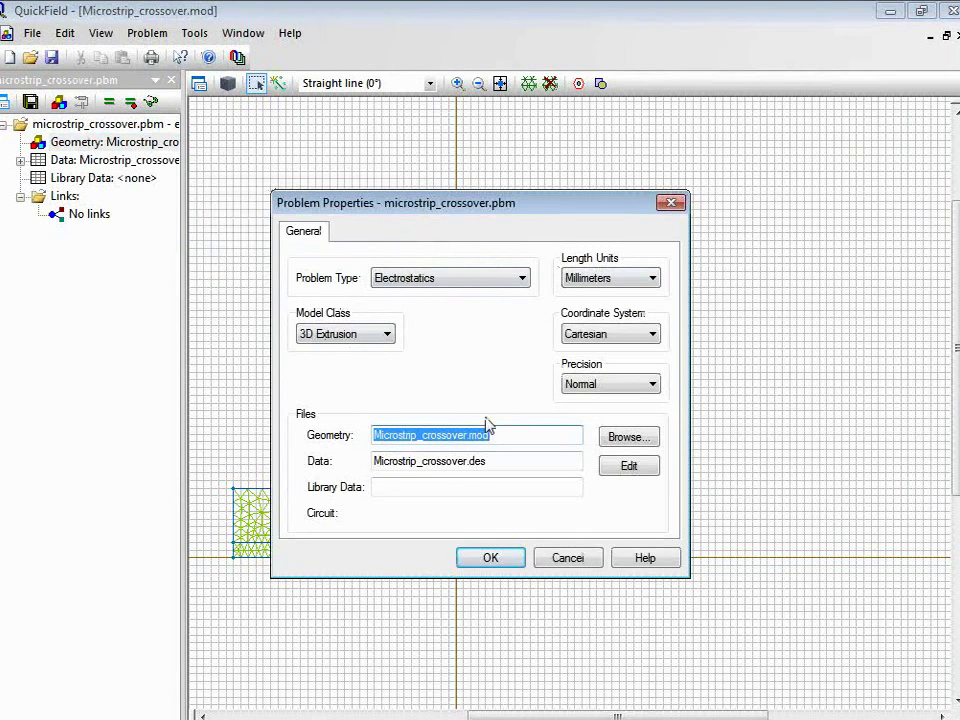
click(490, 558)
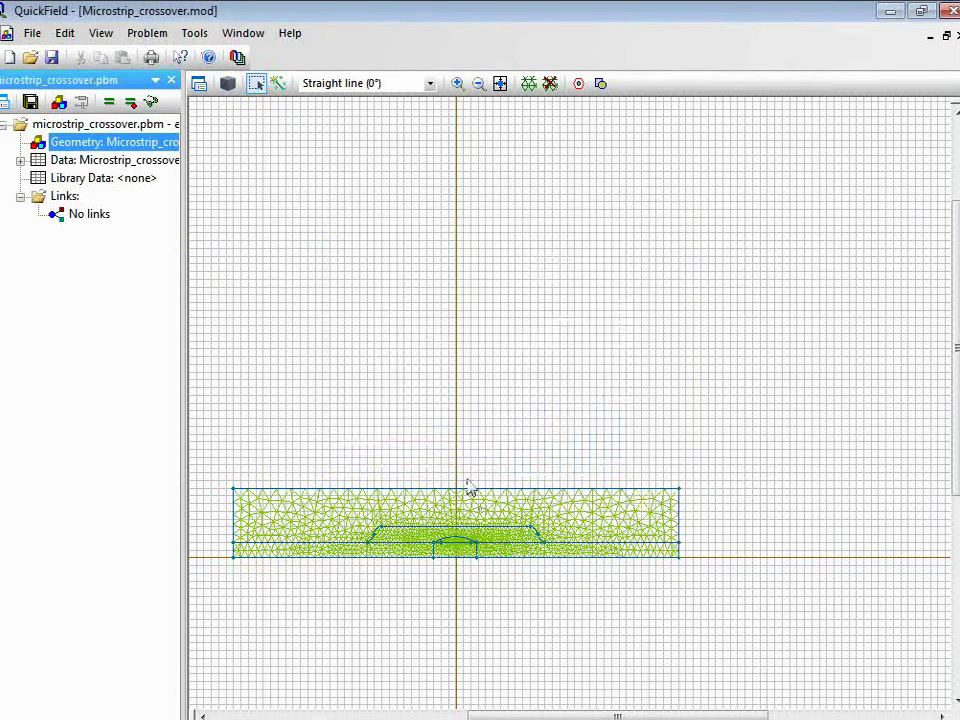
Select the upper air block in the 2D geometry and display its properties, including the extrusion levels.
click(457, 83)
drag(214, 467, 712, 594)
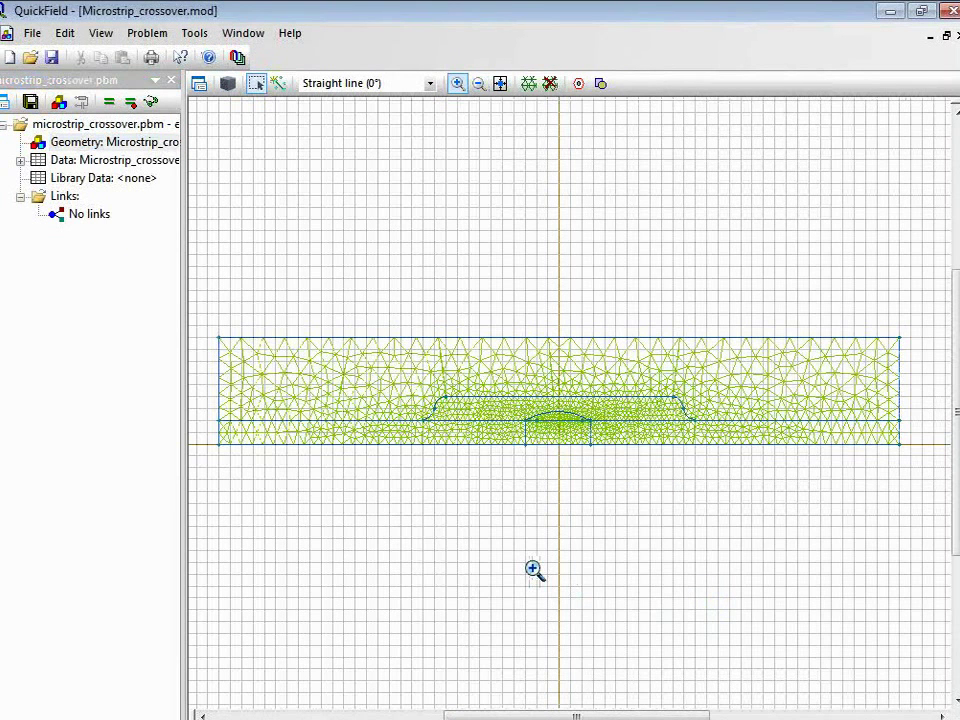
click(457, 83)
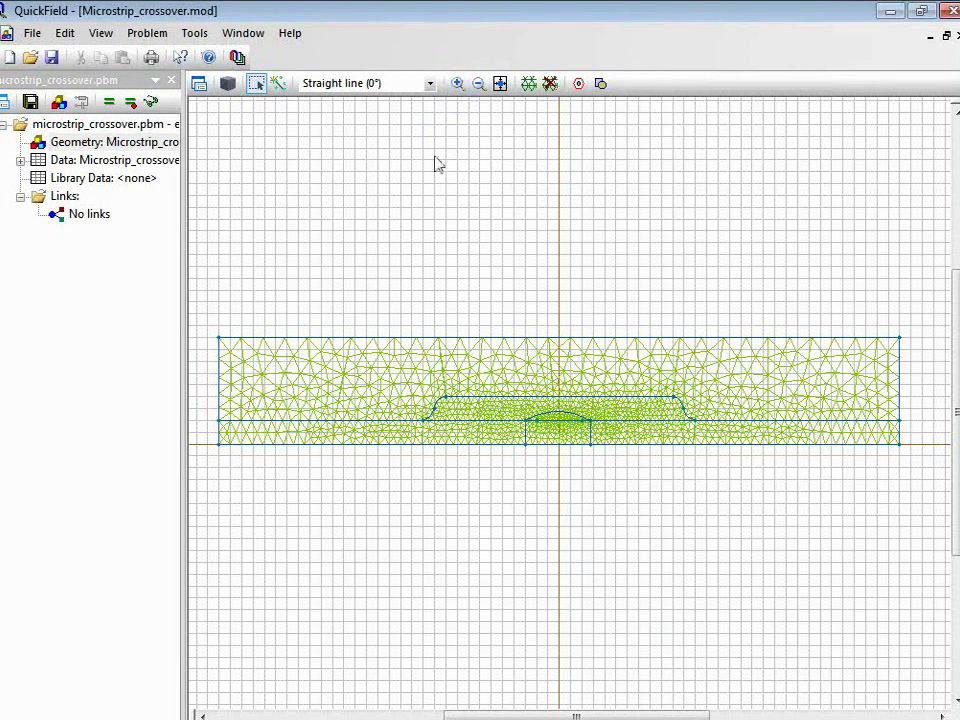
click(387, 369)
click(101, 33)
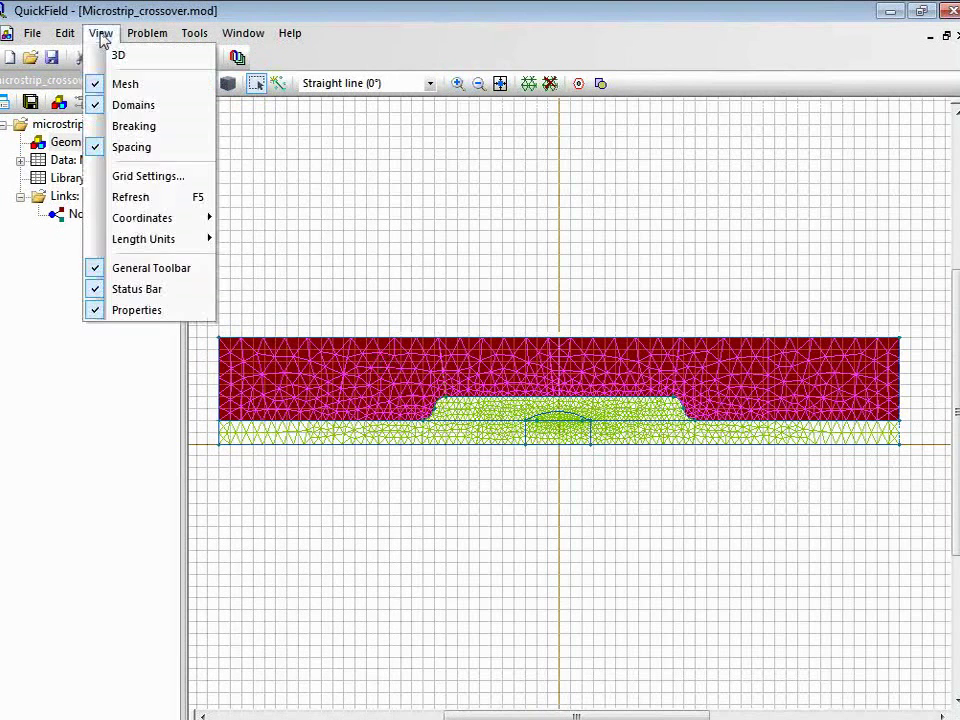
click(100, 288)
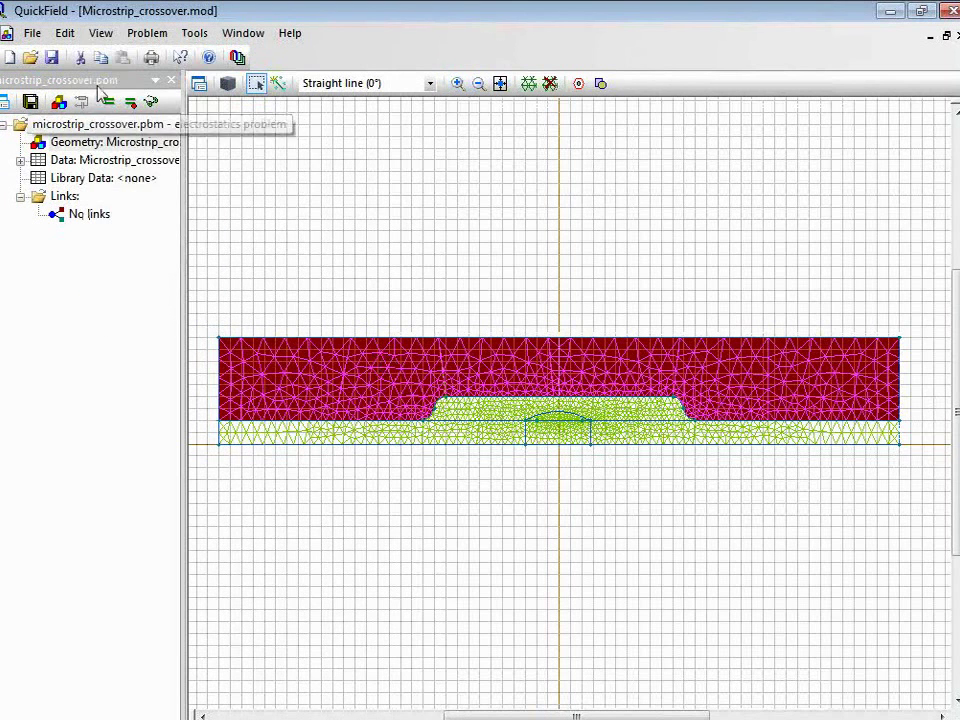
click(101, 33)
click(132, 309)
drag(251, 369, 118, 207)
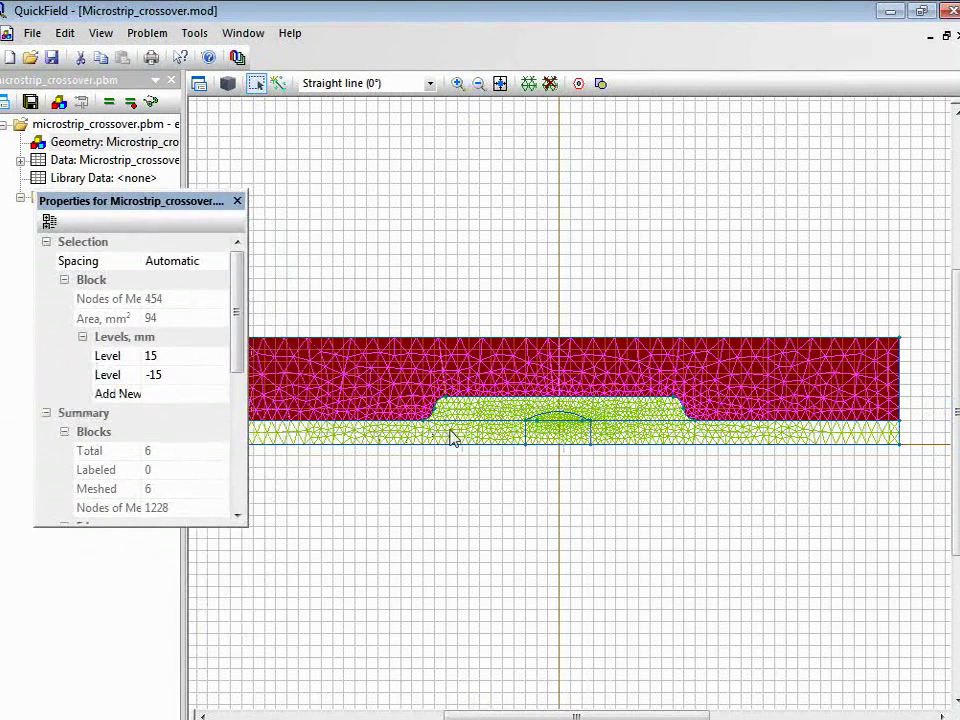
Inspect the extrusion levels of the substrate block beside the central block, and of the central rectangular block itself.
click(457, 83)
drag(381, 296, 761, 504)
click(457, 83)
click(435, 435)
click(437, 477)
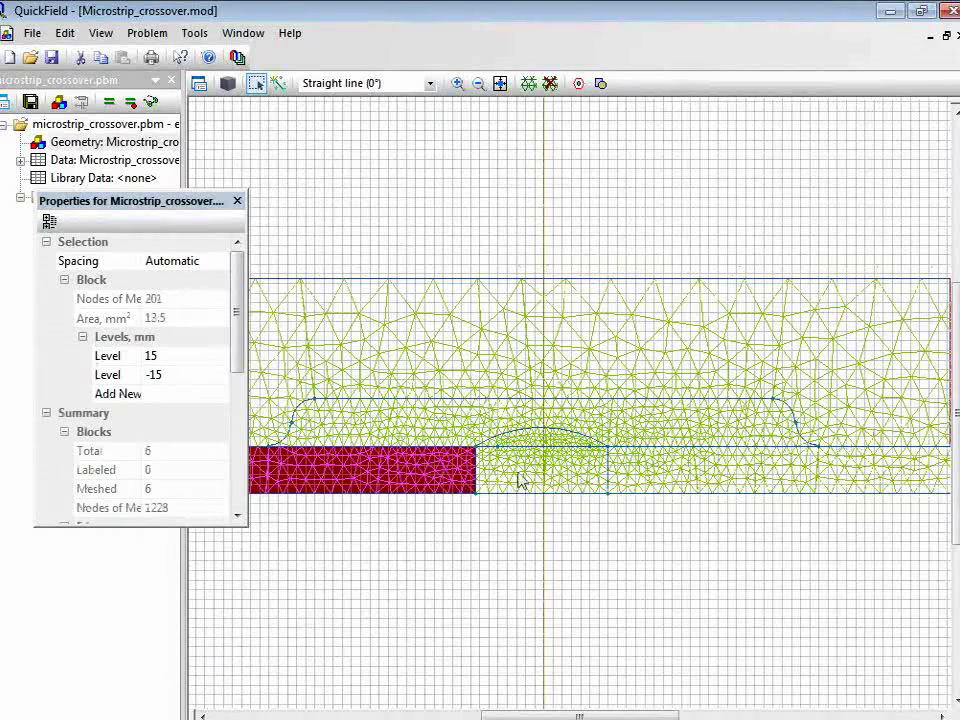
click(520, 477)
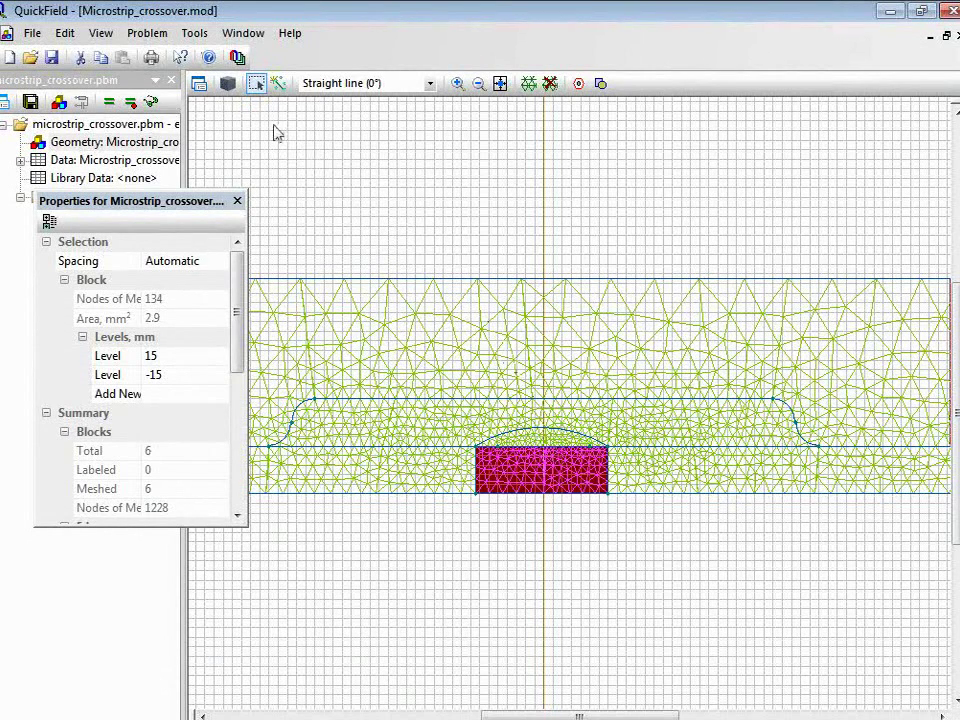
Show the extruded geometry in 3D and hide all bodies.
click(229, 88)
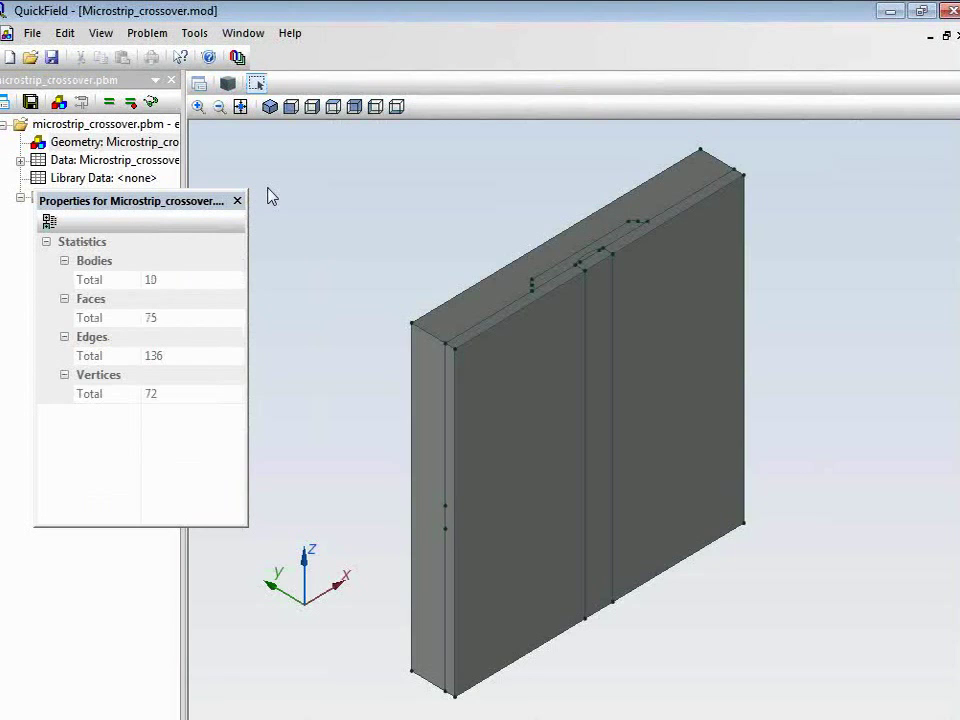
drag(386, 229, 579, 311)
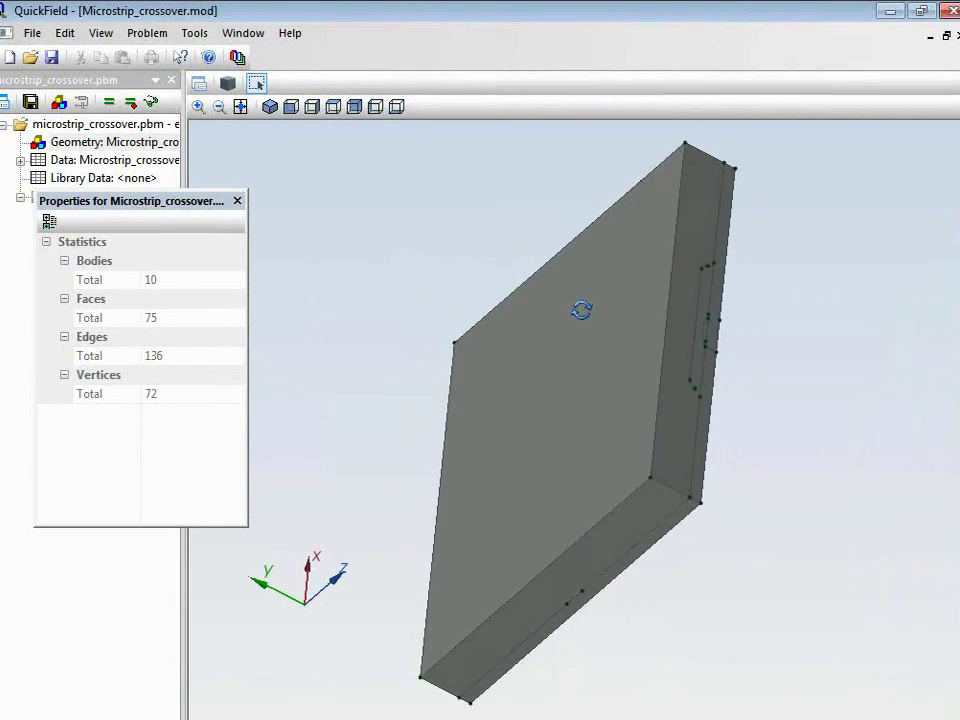
right_click(471, 208)
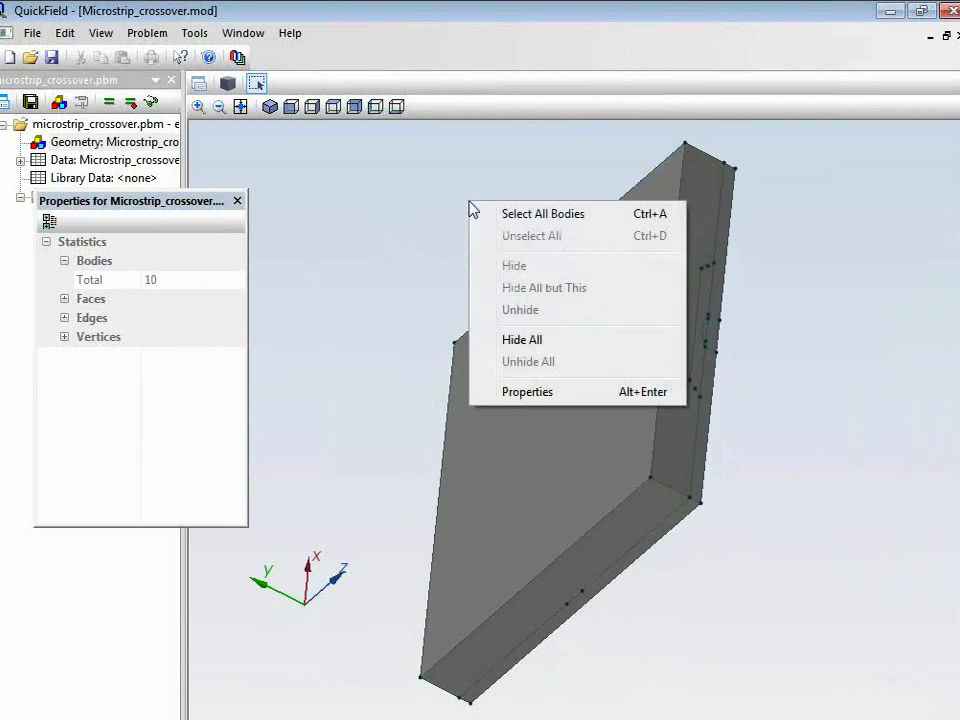
click(521, 340)
List the problem's body and face labels and display the bodies labelled substrate in the 3D view.
drag(165, 206, 128, 335)
click(20, 160)
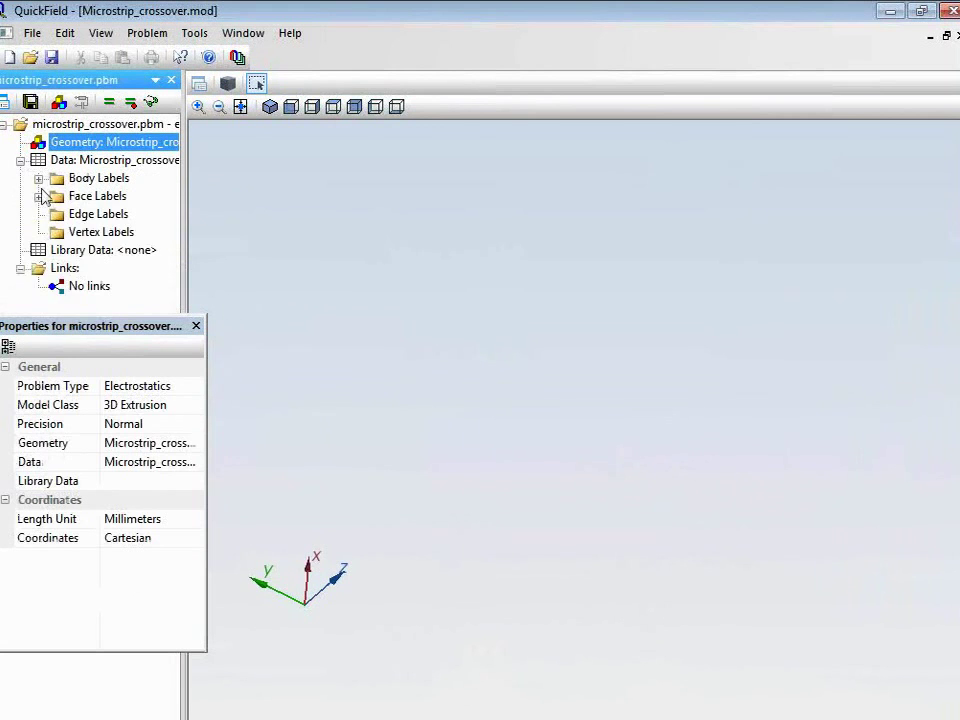
click(38, 178)
click(39, 232)
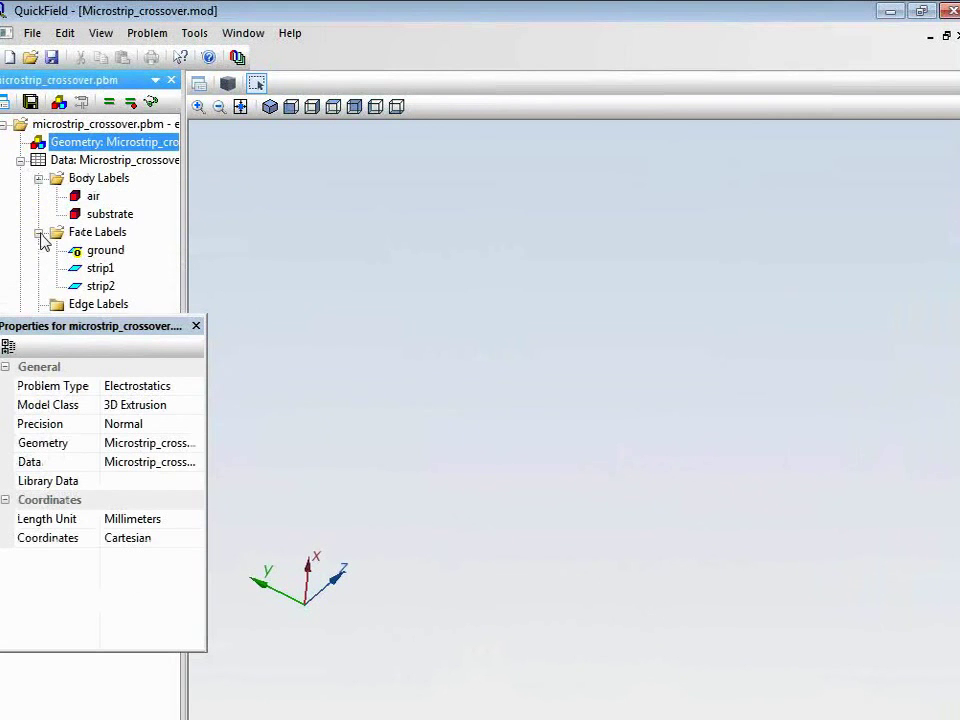
click(112, 215)
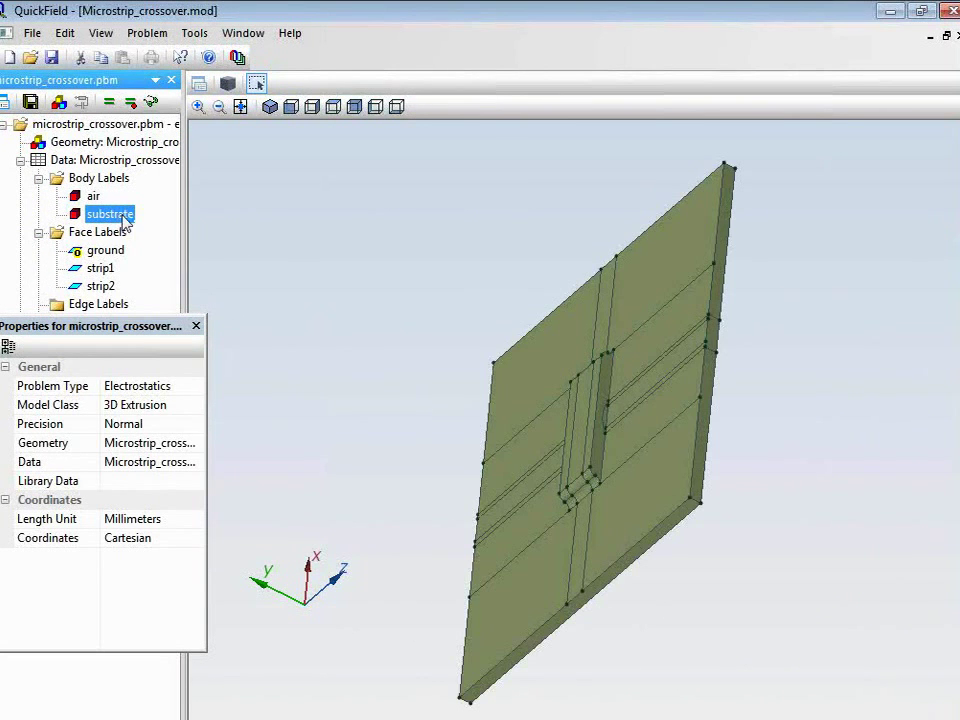
Set the substrate label's relative electric permittivity to 10.
double_click(112, 215)
text(10)
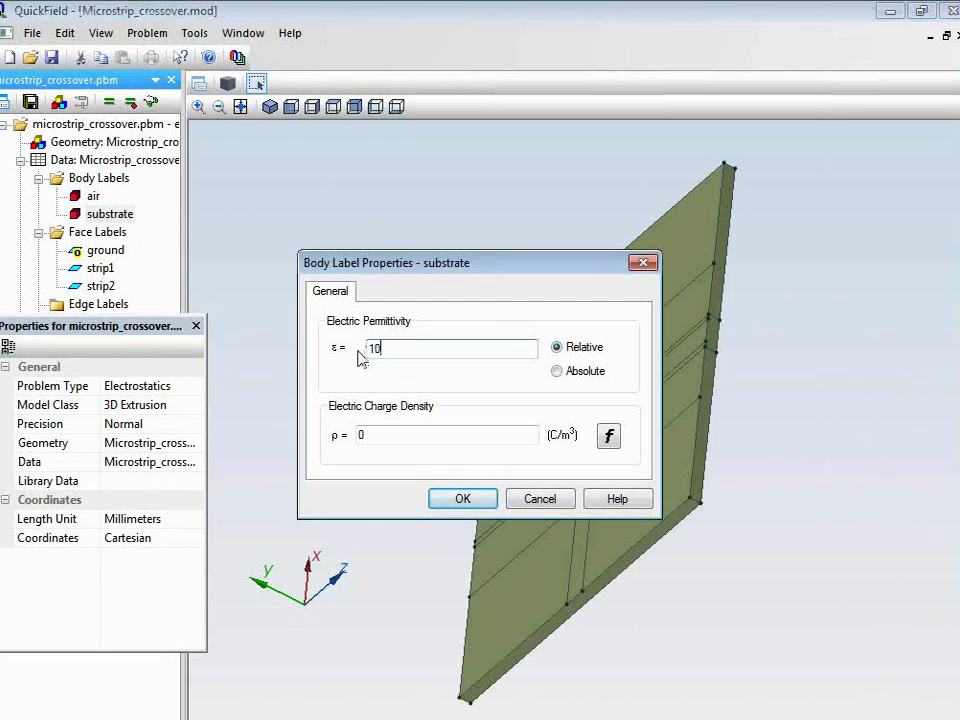
click(462, 499)
Highlight the strip1 faces in the 3D model and review the voltage condition of that face label.
drag(460, 380, 480, 364)
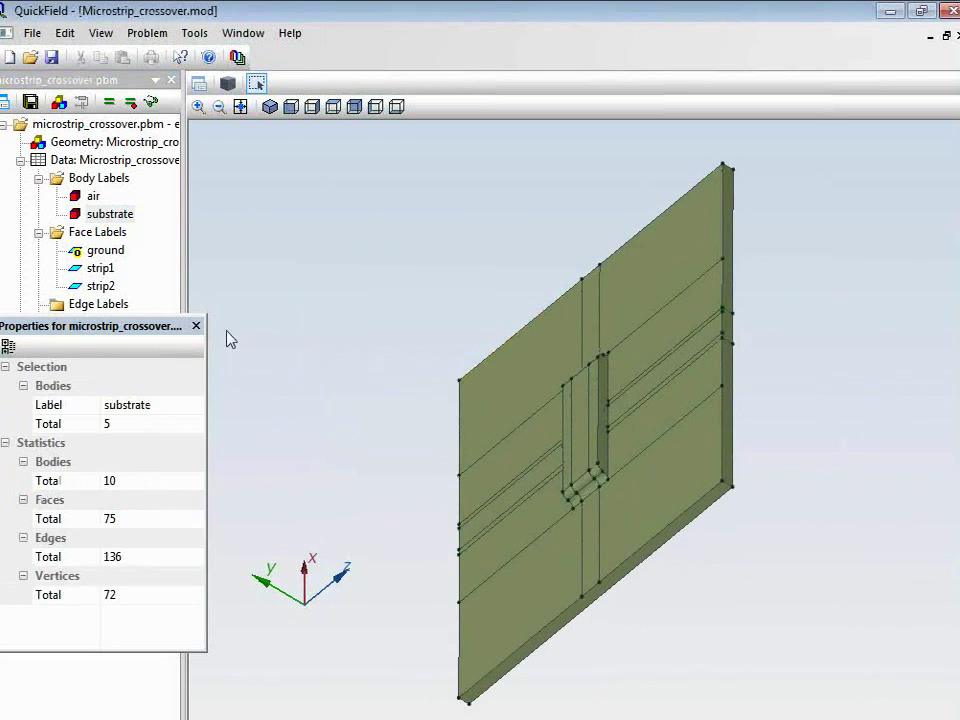
drag(154, 336, 157, 387)
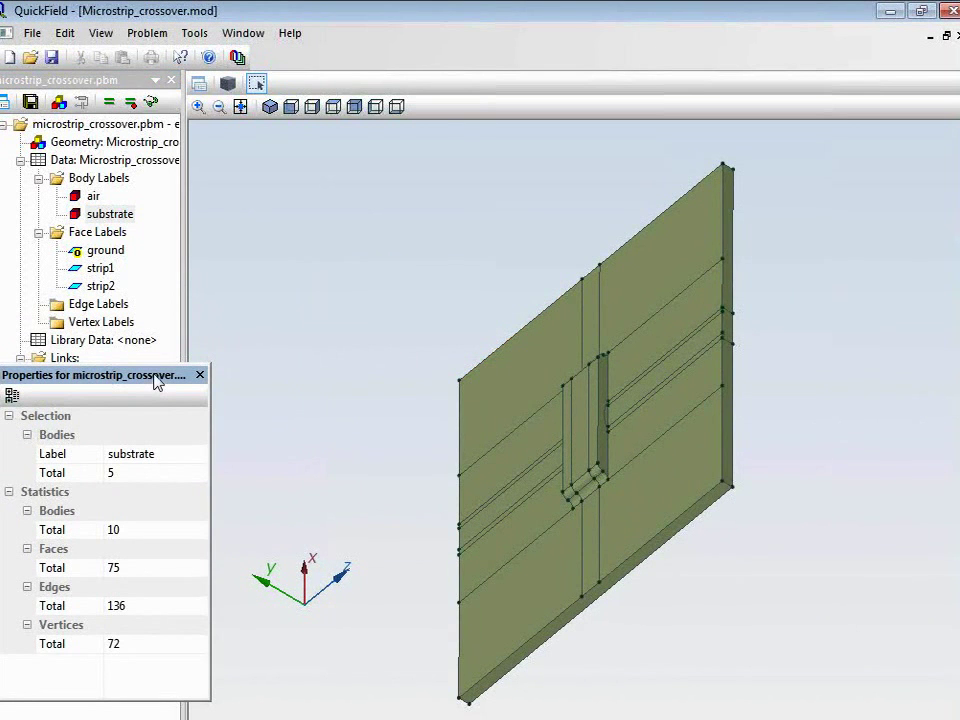
click(100, 268)
drag(364, 336, 332, 321)
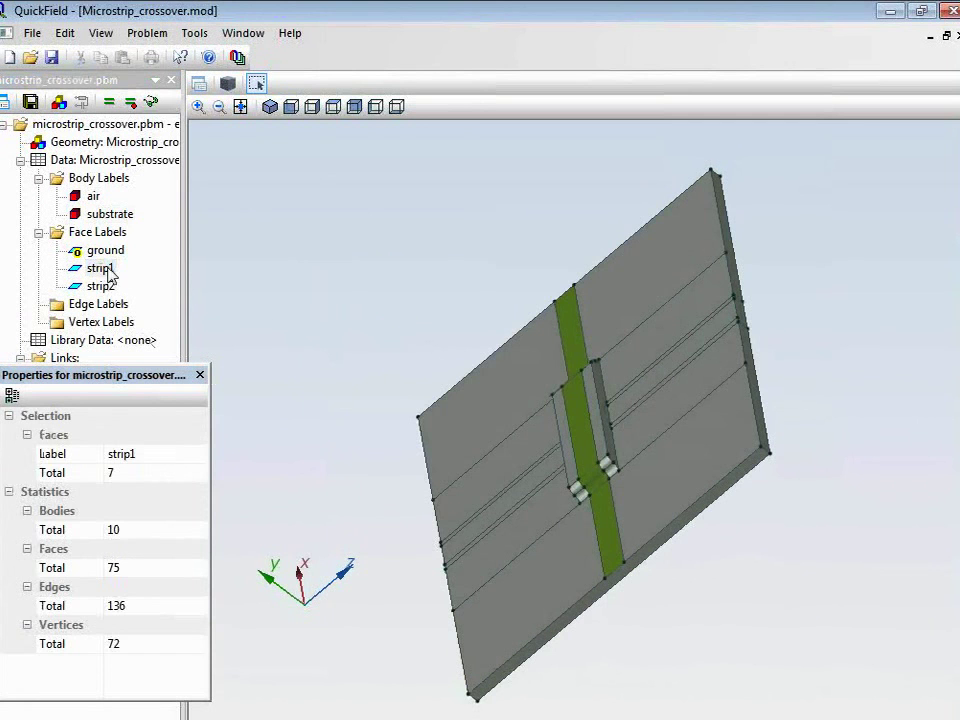
double_click(100, 268)
click(368, 314)
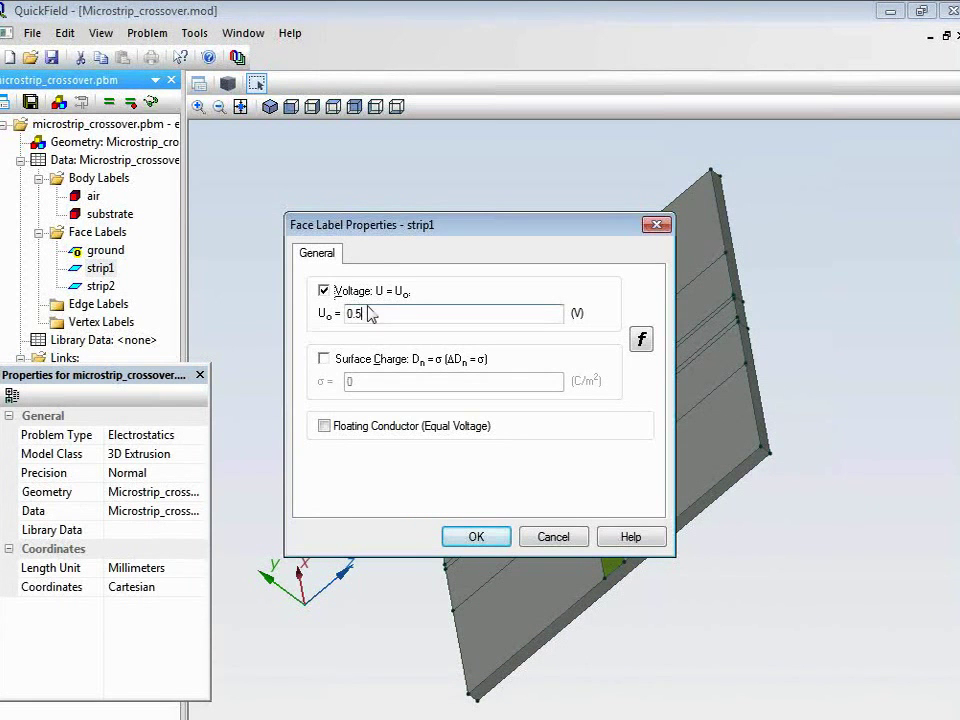
click(308, 256)
click(479, 539)
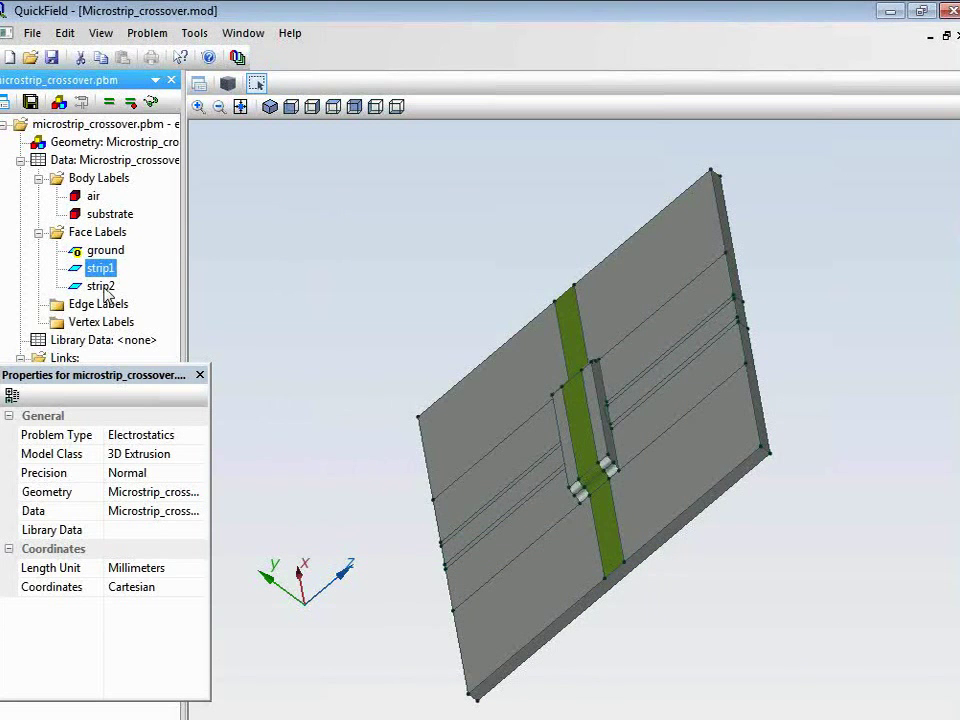
Set the voltage of the strip2 face label to -0.5 V.
double_click(104, 287)
click(346, 313)
text(-0.5)
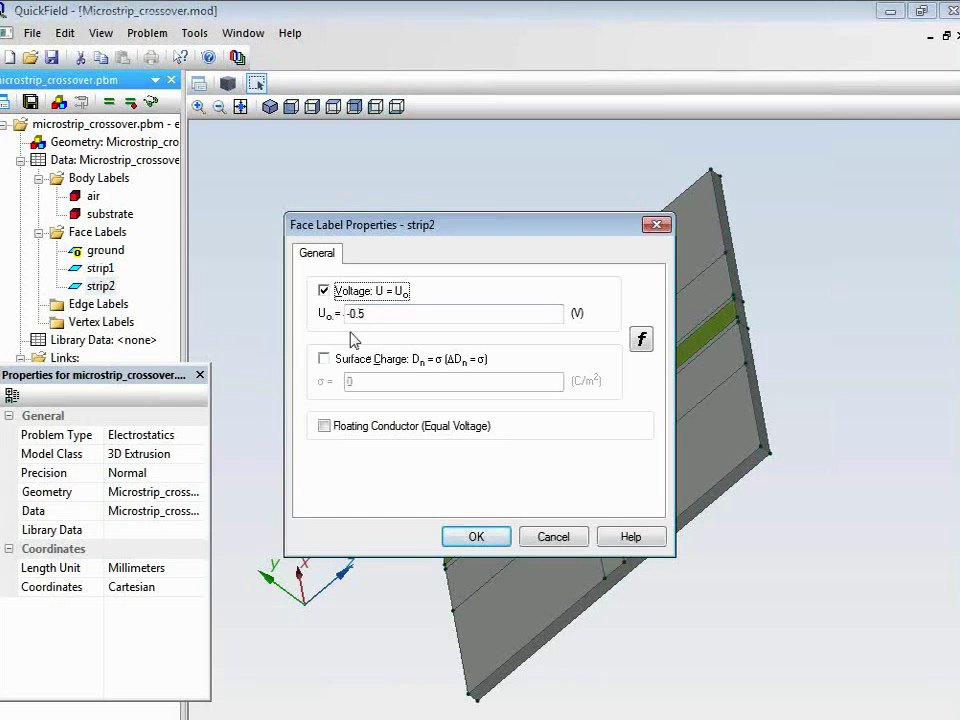
click(470, 538)
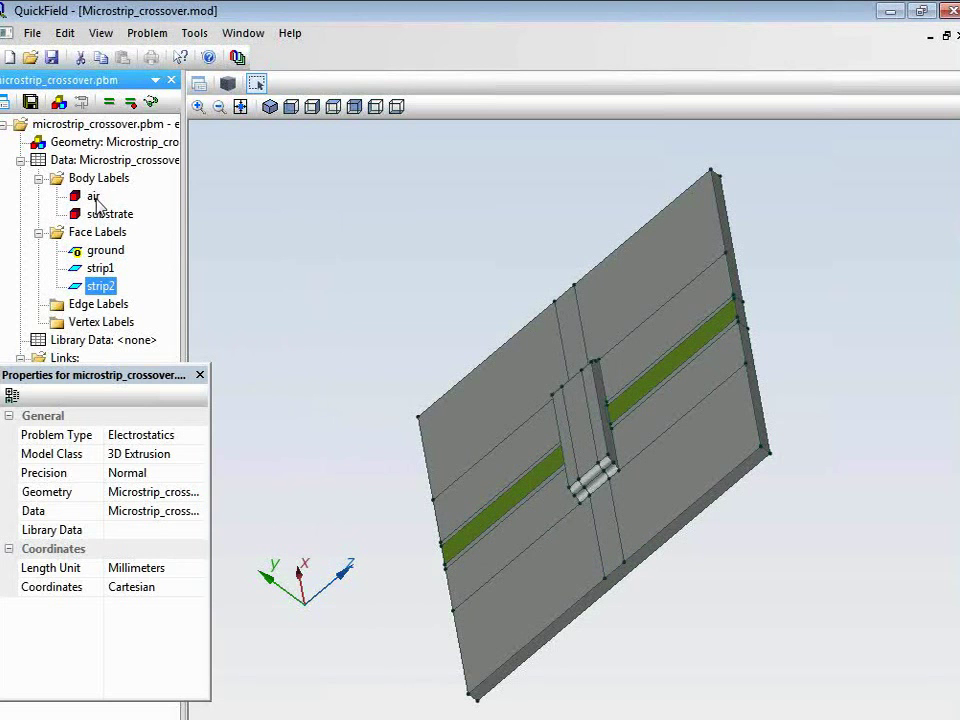
Examine the strip2 faces from the isometric and rotated views, and highlight the air bodies in the 3D model.
click(269, 106)
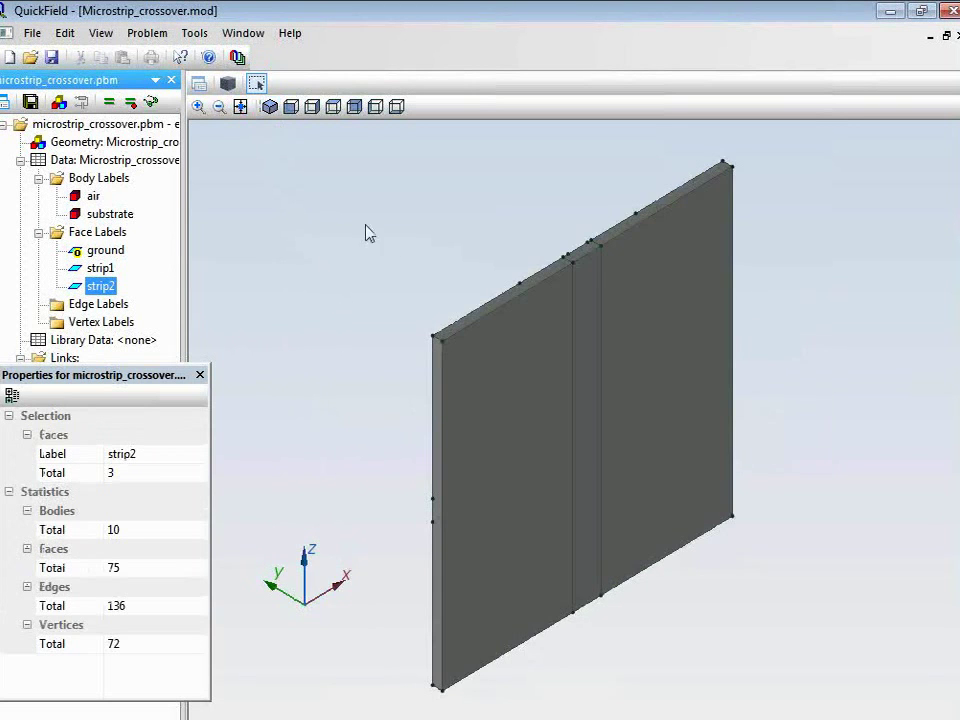
drag(495, 269, 508, 343)
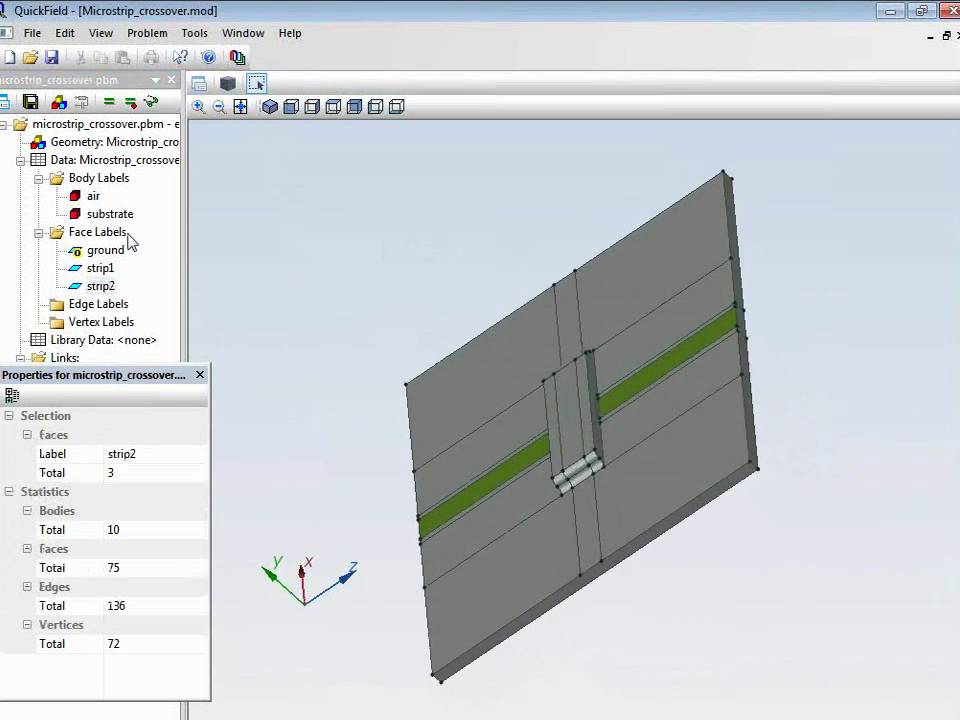
click(93, 196)
click(283, 368)
drag(345, 405, 360, 377)
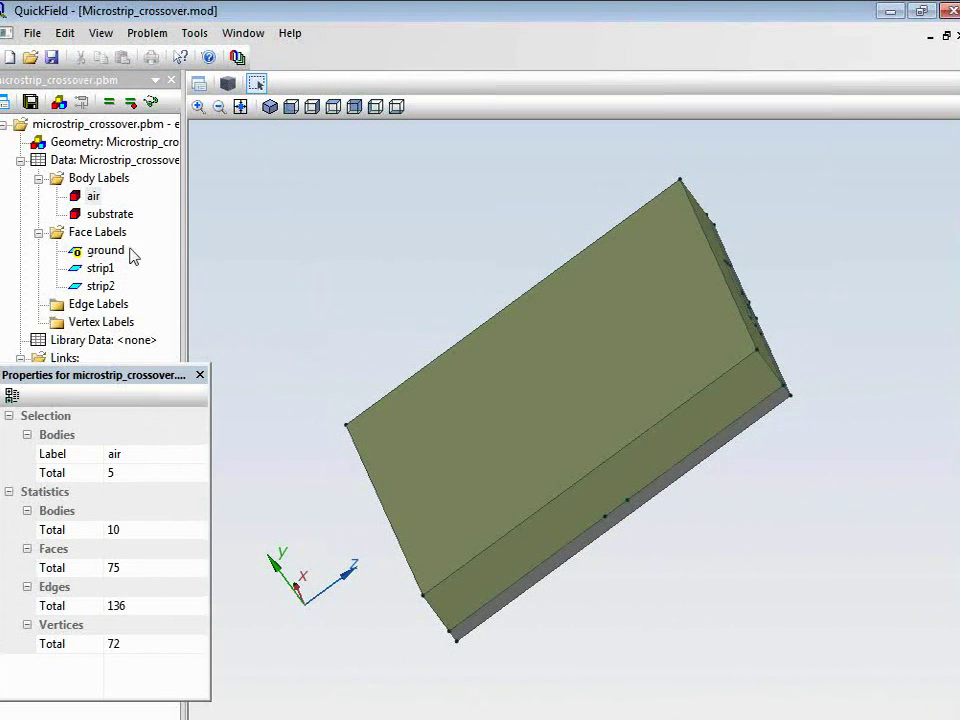
Open the 3D field picture of the problem and hide the air above the substrate to expose the strips.
click(152, 104)
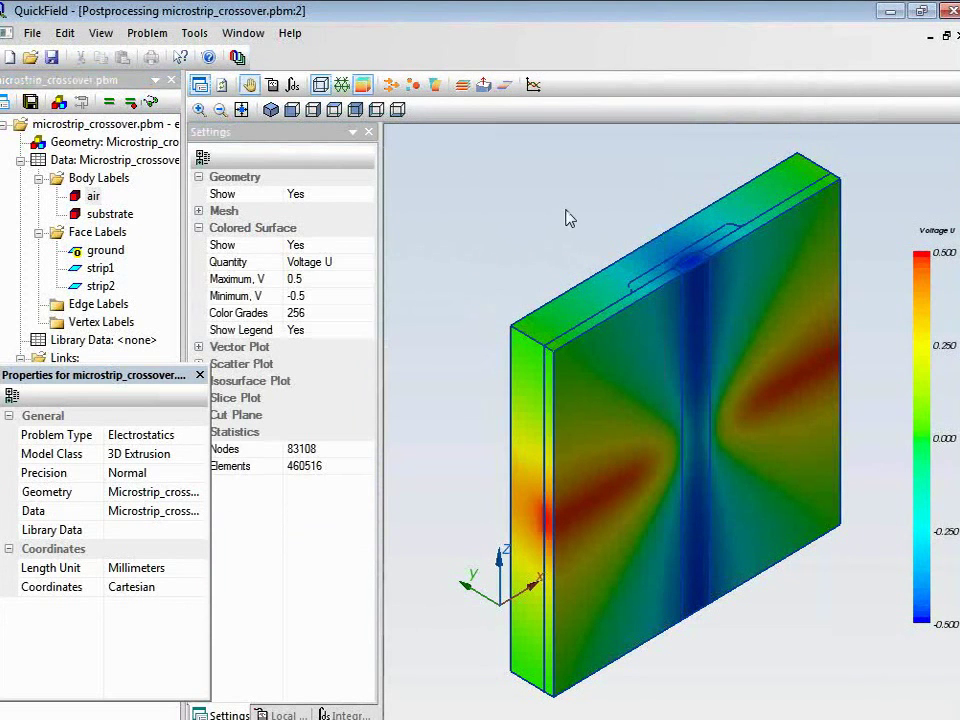
drag(573, 221, 452, 406)
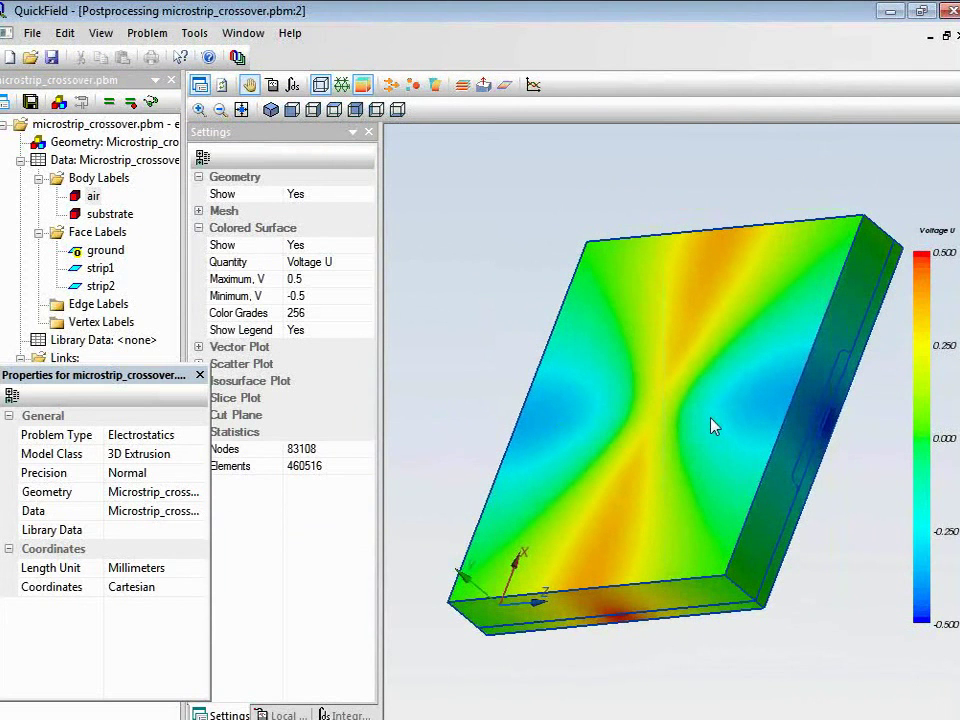
right_click(716, 474)
click(761, 377)
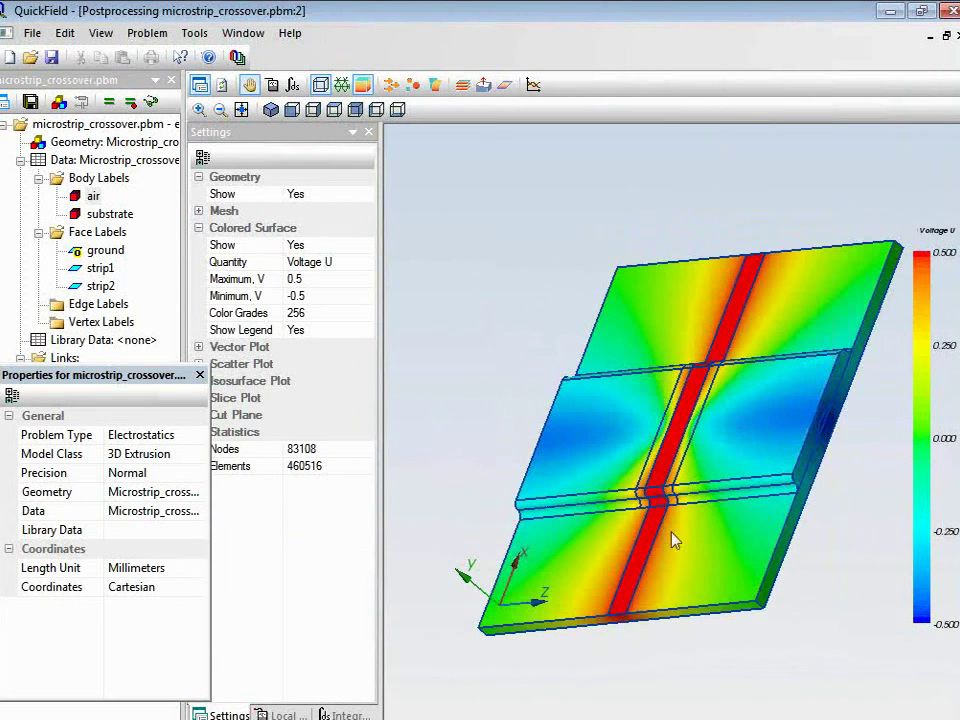
drag(810, 612, 780, 628)
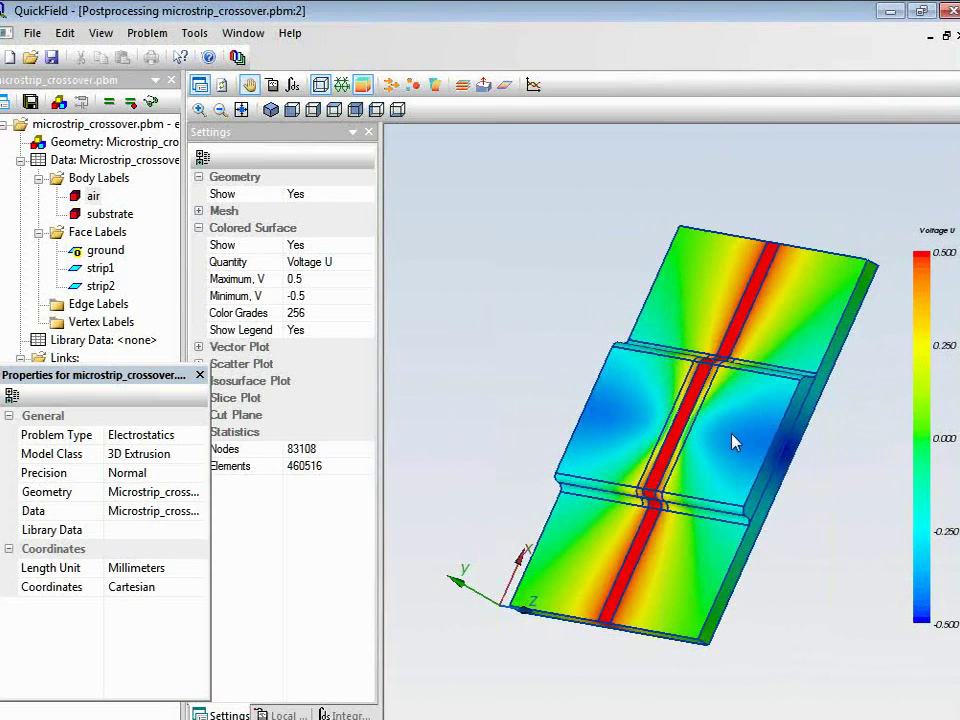
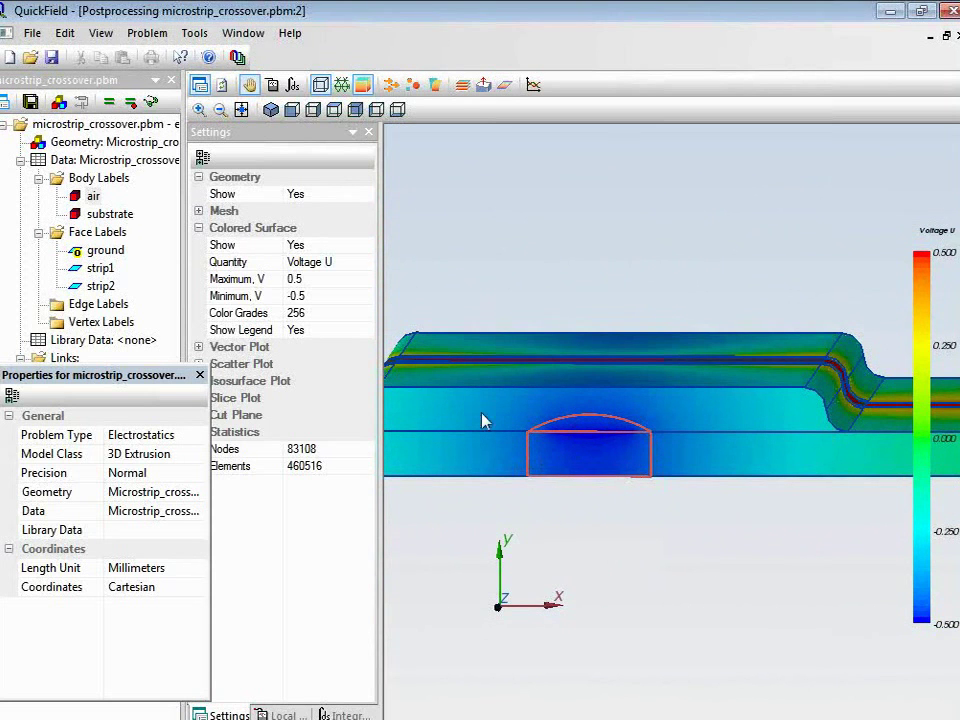
Calculate the charge and energy integrals for the bodies around the lower strip, and return to the presentation.
click(292, 84)
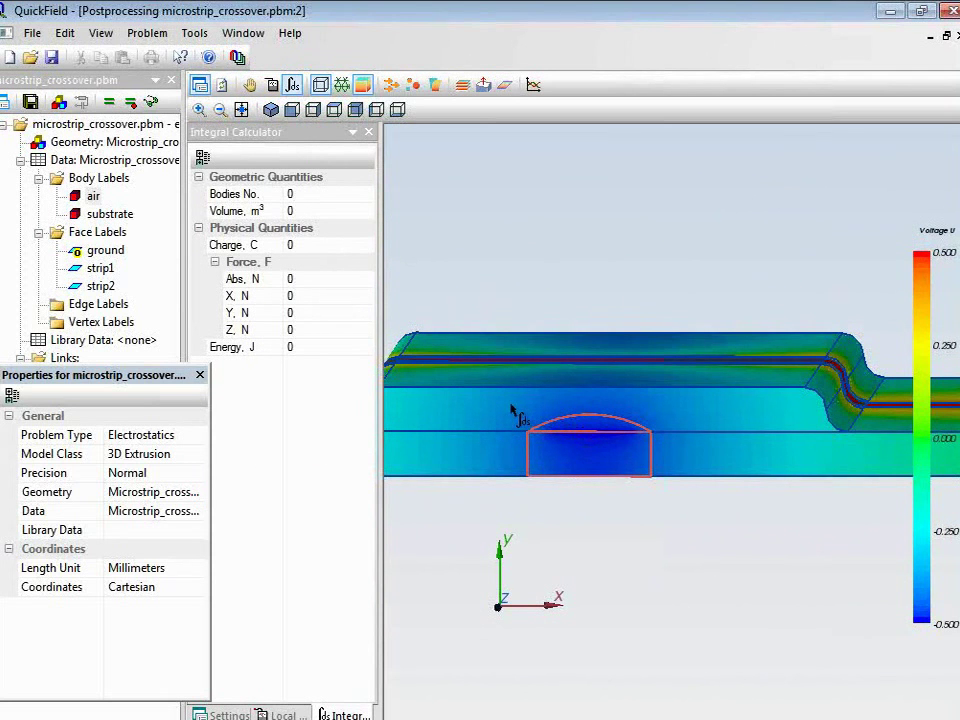
drag(511, 410, 699, 508)
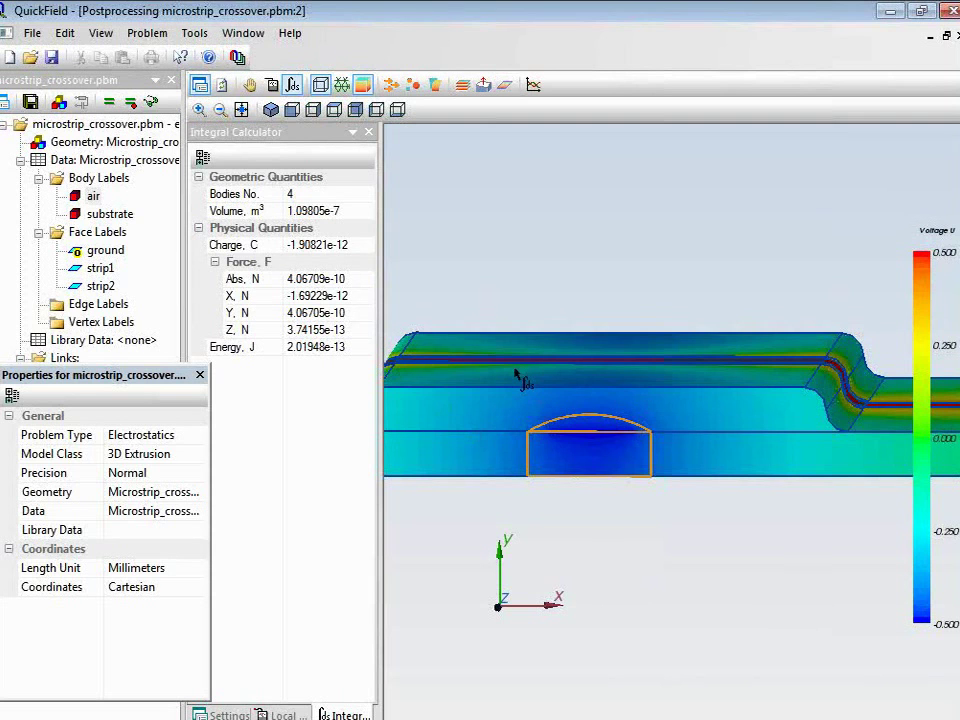
key(alt+Tab)
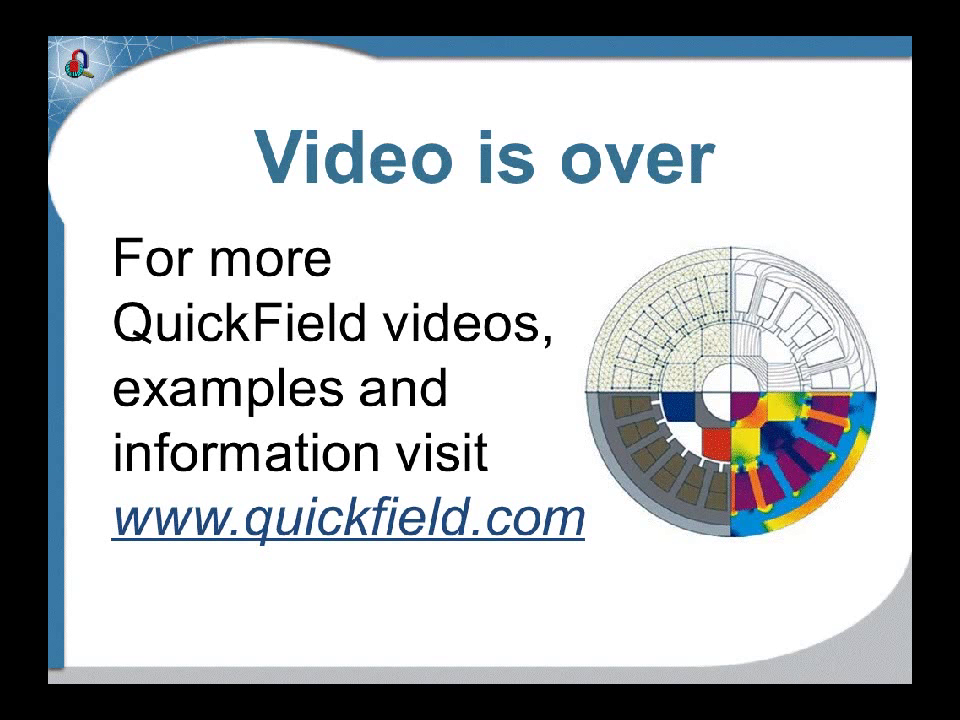